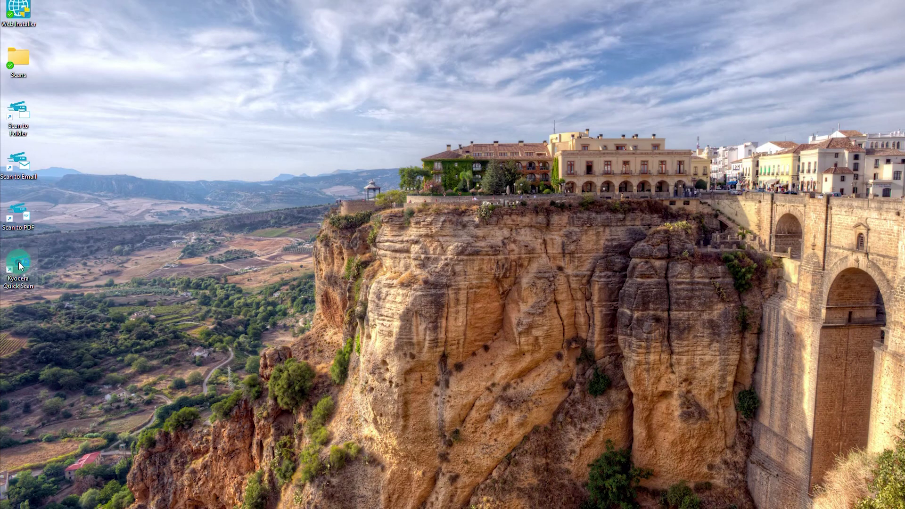
Launch Kyocera Quick Scan, review the Scan to email profile, then select Scan to folder
double_click(20, 265)
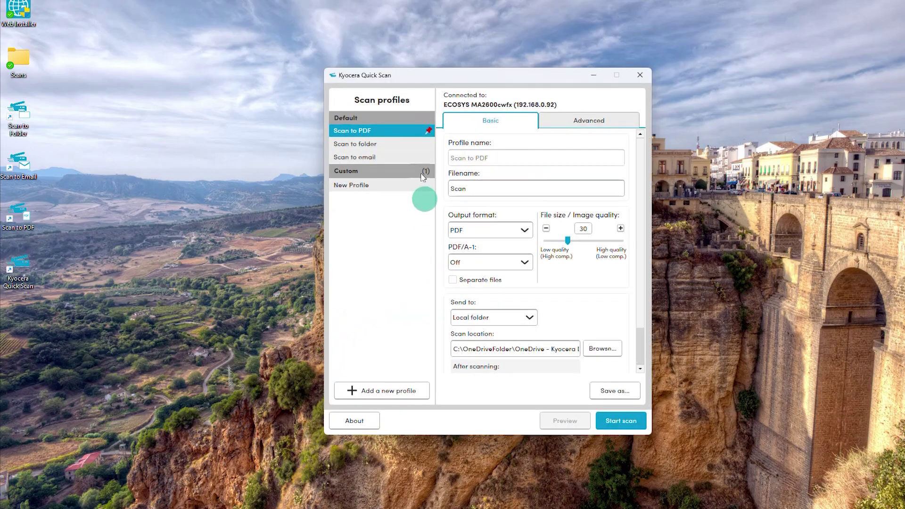
drag(347, 132, 347, 146)
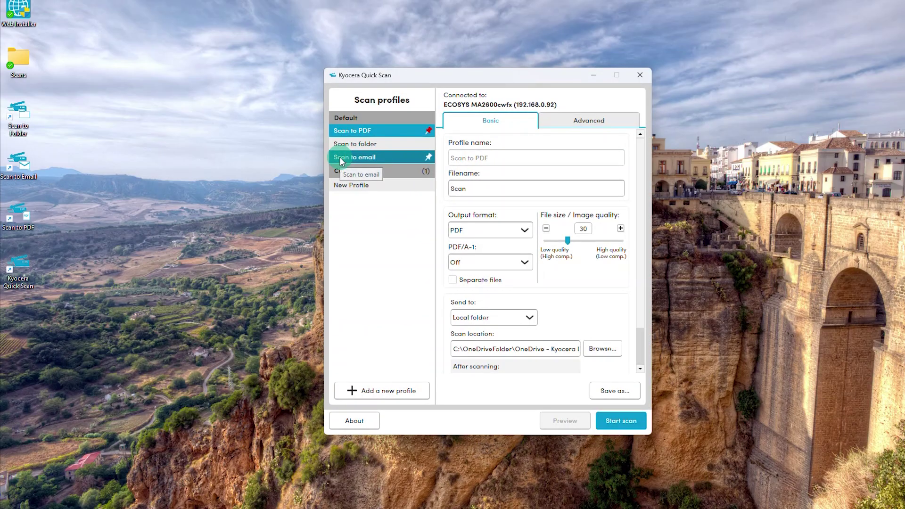
click(340, 161)
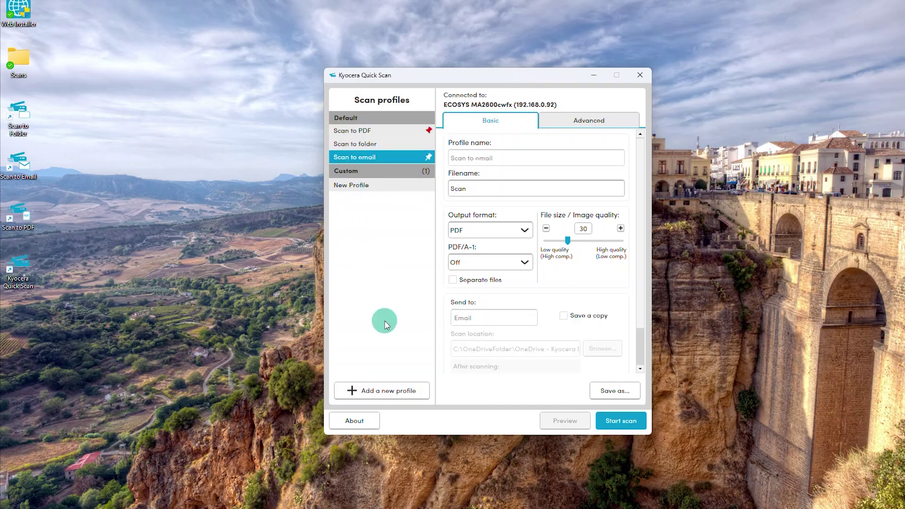
key(Up)
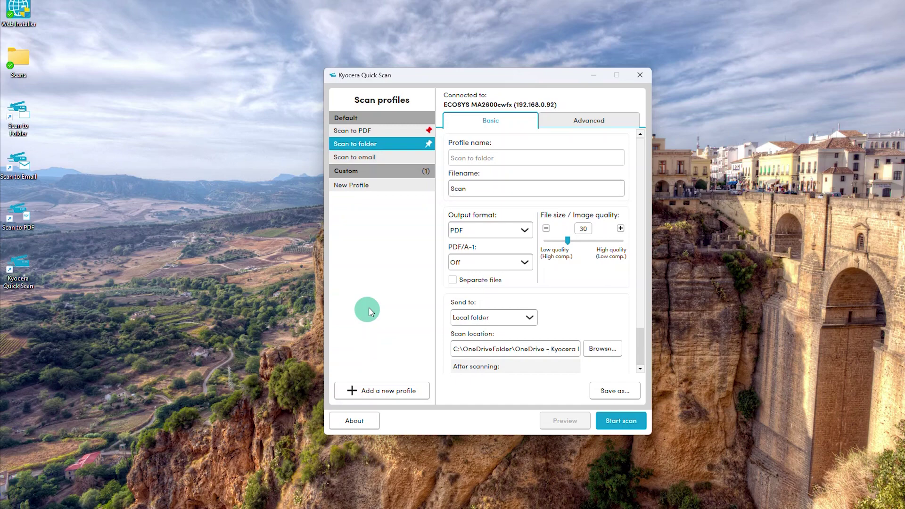
Reselect Scan to folder and browse from the Desktop to the Scans folder as its destination
key(Down)
click(360, 147)
click(603, 348)
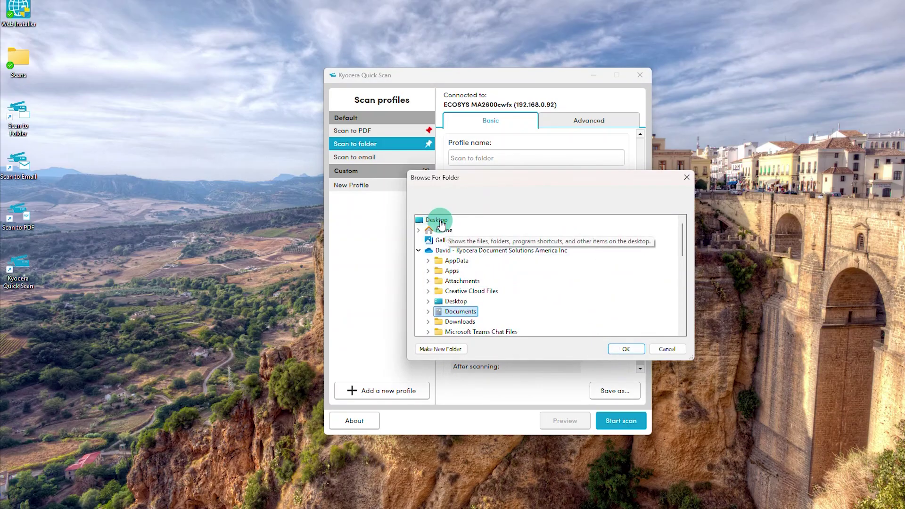
click(436, 219)
scroll(515, 309, down, 1)
scroll(515, 309, down, 1)
click(453, 301)
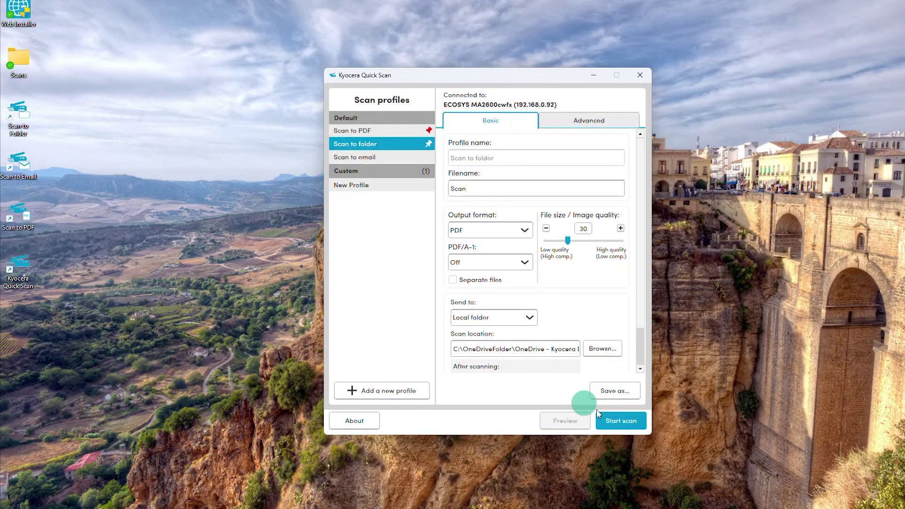
Run the Scan to folder job and open the newest Scan PDF in Scans
click(616, 422)
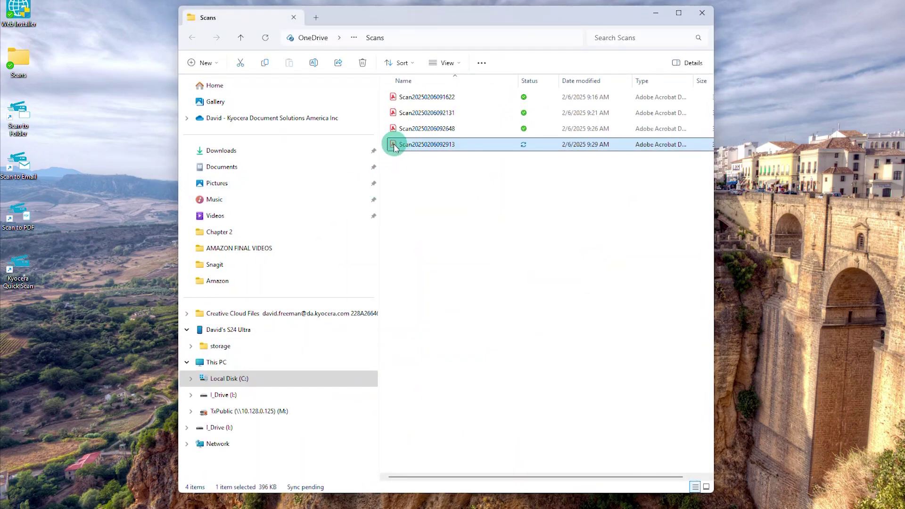
double_click(396, 145)
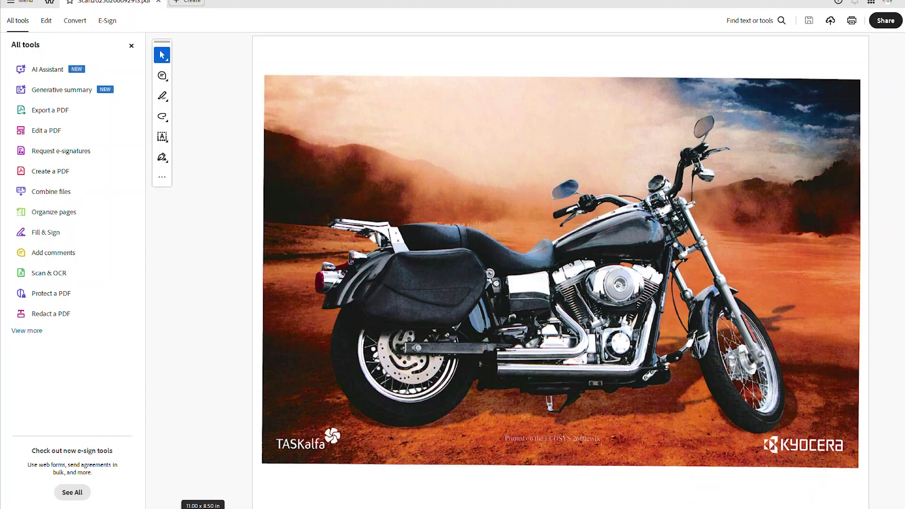